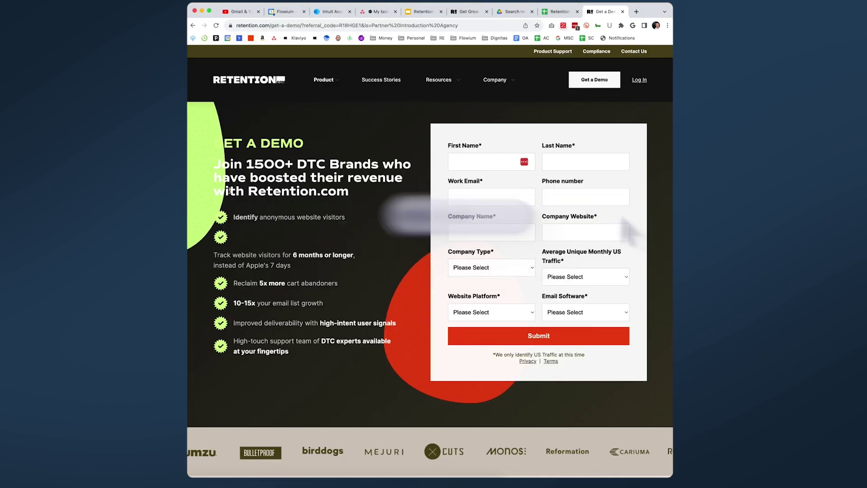
Step: Start the Get a Demo form at the First Name field after widening the browser window
{"action": "left_click", "coordinate": [470, 161]}
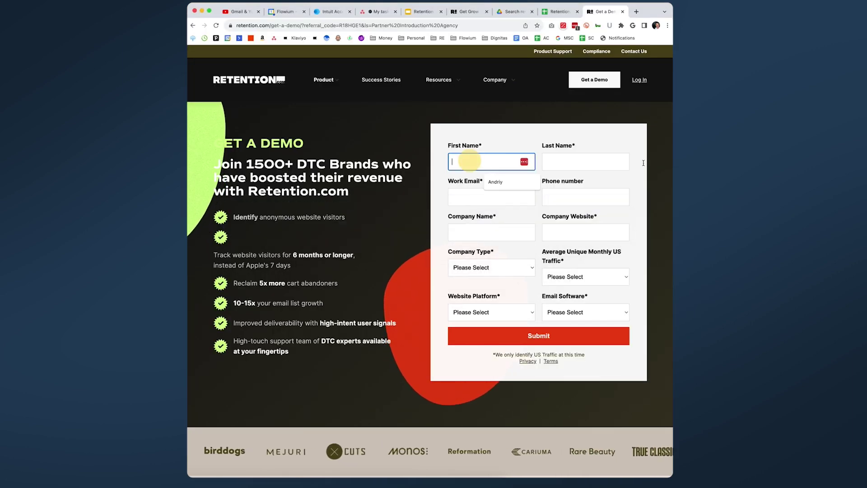
{"action": "left_click", "coordinate": [188, 156]}
{"action": "left_click_drag", "start_coordinate": [188, 156], "coordinate": [153, 156]}
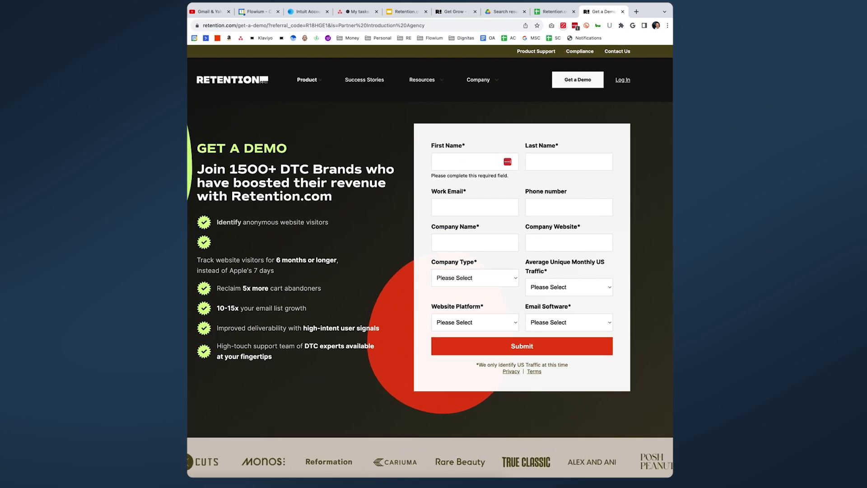
{"action": "left_click", "coordinate": [479, 162]}
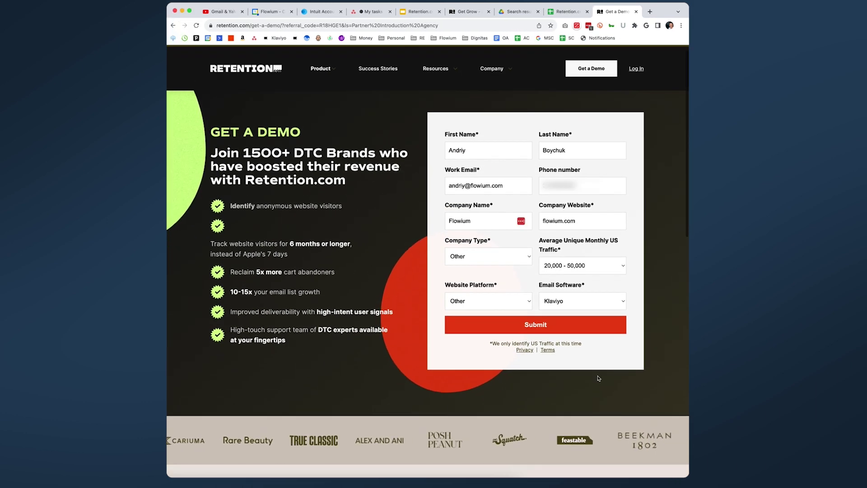
{"action": "scroll", "coordinate": [552, 352], "scroll_direction": "down", "scroll_amount": 1}
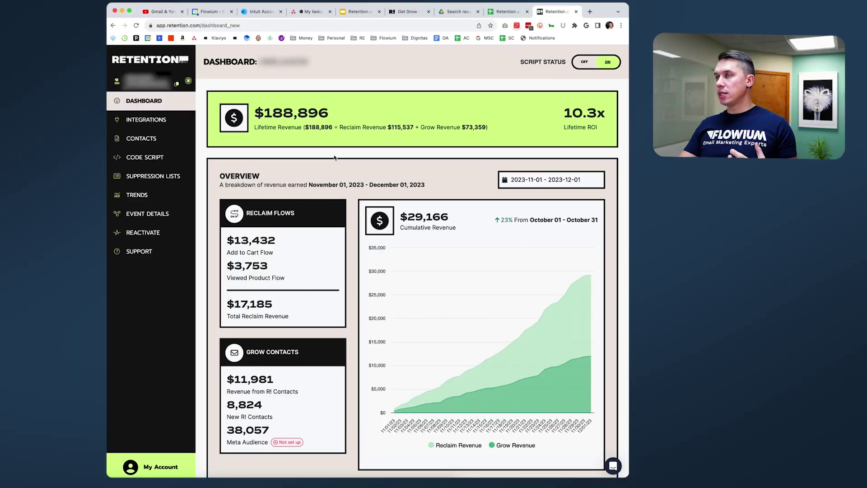
Step: Scroll the dashboard down to the November 2023 reclaim and grow revenue overview
{"action": "scroll", "coordinate": [287, 147], "scroll_direction": "down", "scroll_amount": 3}
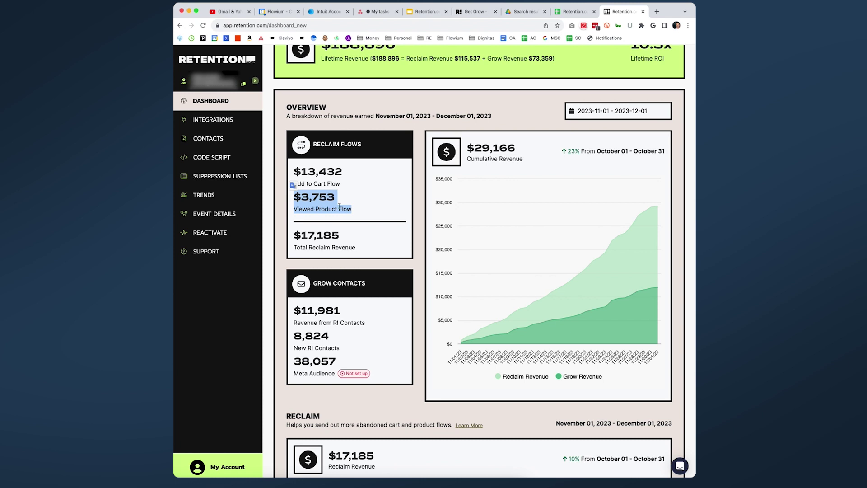
{"action": "left_click_drag", "start_coordinate": [492, 116], "coordinate": [374, 117]}
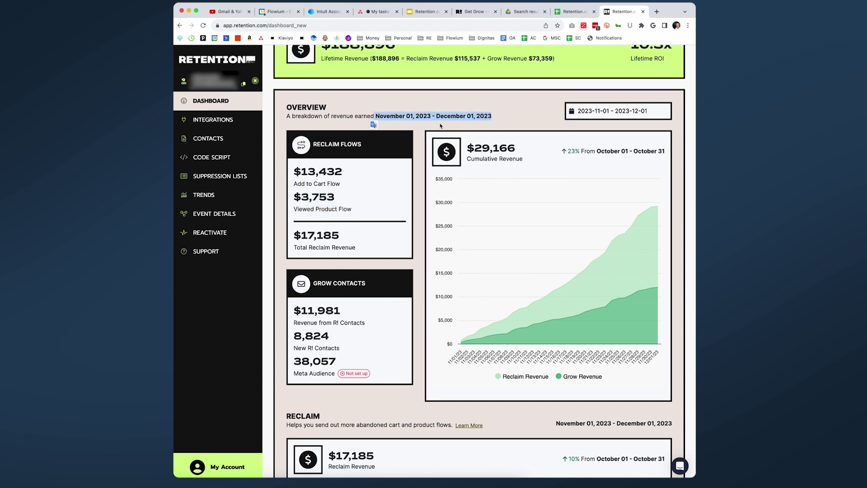
{"action": "scroll", "coordinate": [427, 157], "scroll_direction": "down", "scroll_amount": 1}
{"action": "left_click_drag", "start_coordinate": [357, 218], "coordinate": [283, 207]}
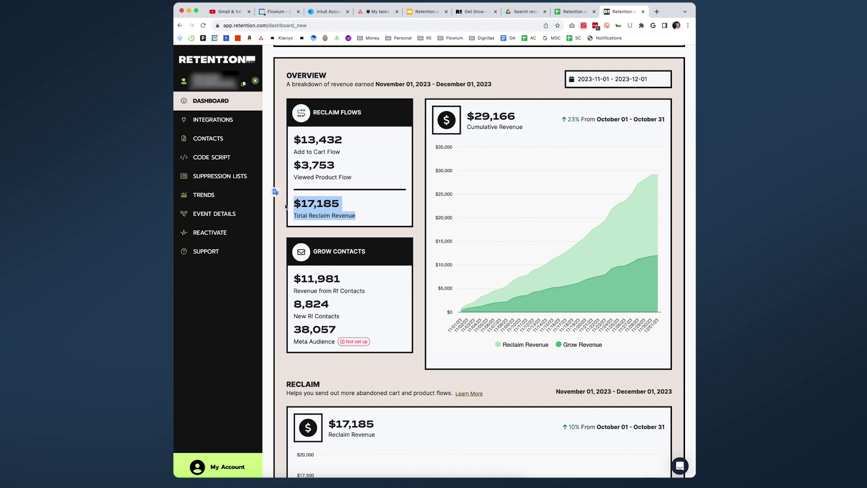
{"action": "scroll", "coordinate": [286, 216], "scroll_direction": "down", "scroll_amount": 1}
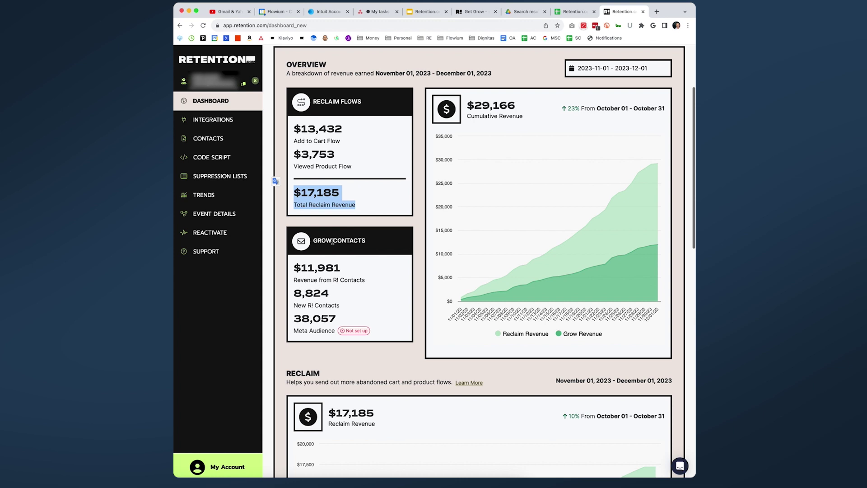
{"action": "left_click_drag", "start_coordinate": [358, 277], "coordinate": [323, 269]}
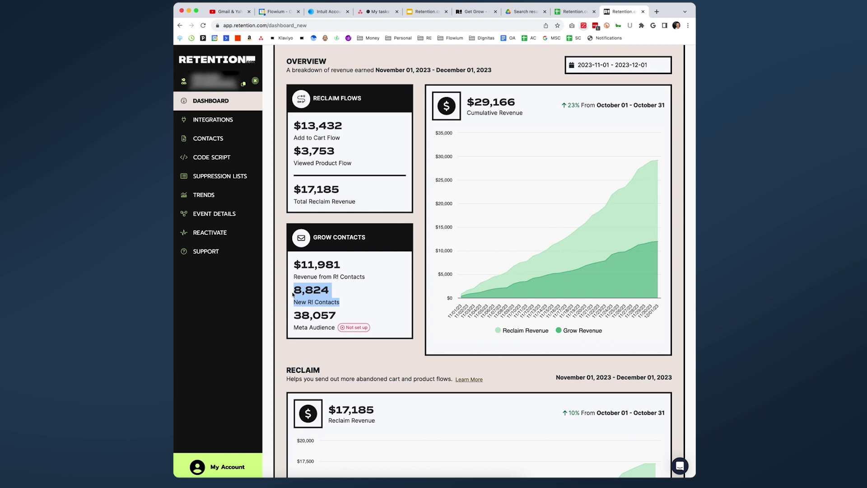
{"action": "left_click_drag", "start_coordinate": [293, 262], "coordinate": [379, 282]}
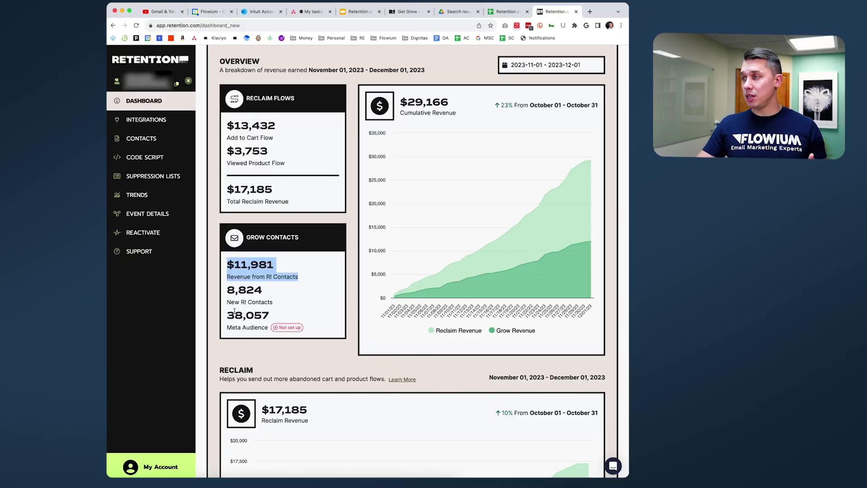
{"action": "left_click_drag", "start_coordinate": [305, 330], "coordinate": [229, 315]}
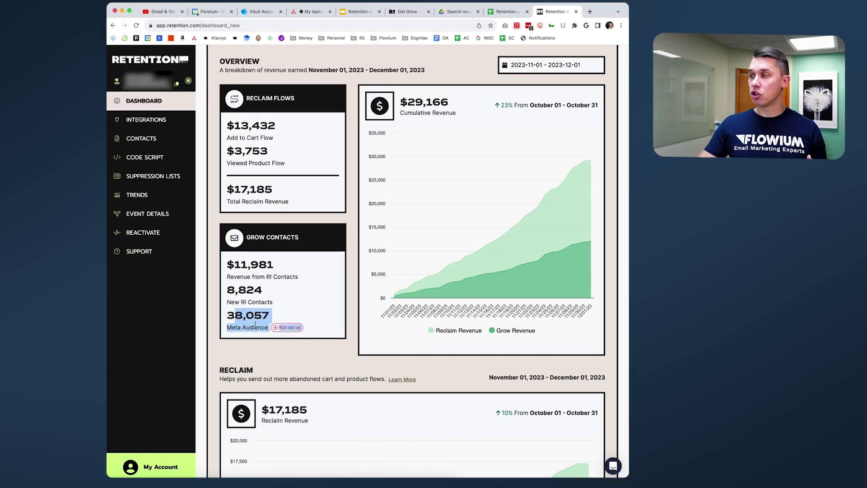
{"action": "mouse_move", "coordinate": [289, 327]}
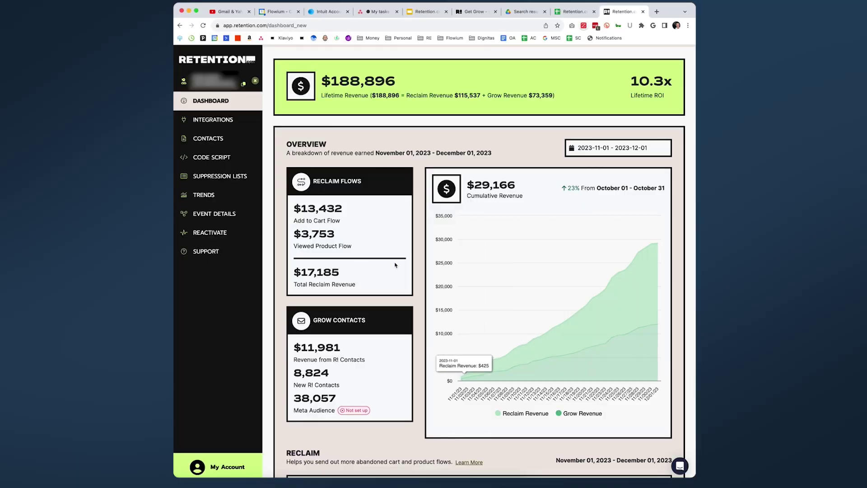
Step: Scroll through the dashboard's Reclaim and Grow revenue charts
{"action": "scroll", "coordinate": [457, 145], "scroll_direction": "down", "scroll_amount": 3}
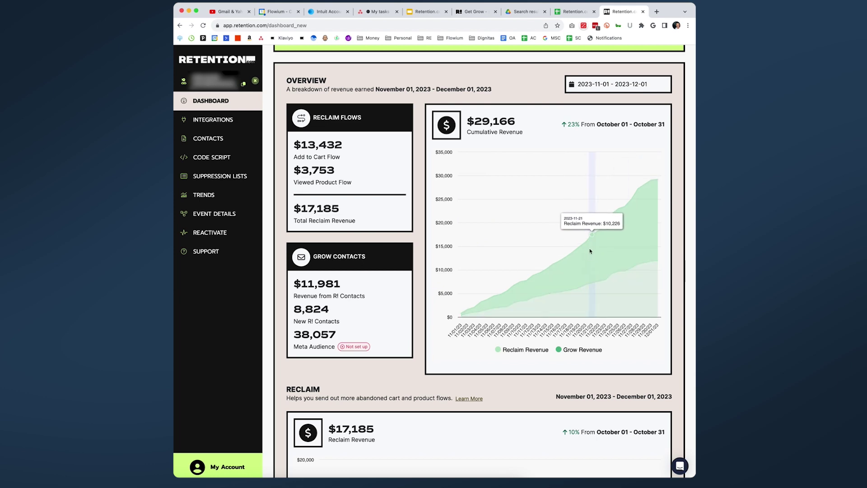
{"action": "scroll", "coordinate": [587, 252], "scroll_direction": "down", "scroll_amount": 3}
{"action": "scroll", "coordinate": [564, 253], "scroll_direction": "up", "scroll_amount": 3}
{"action": "scroll", "coordinate": [555, 256], "scroll_direction": "down", "scroll_amount": 3}
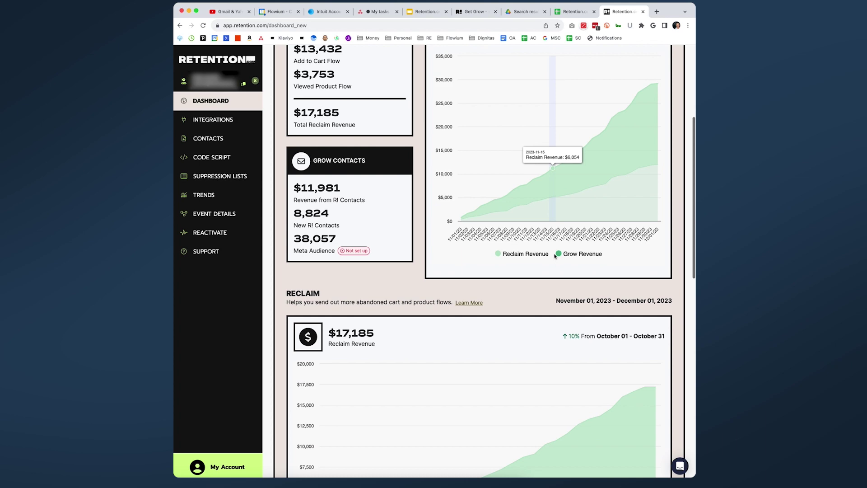
{"action": "scroll", "coordinate": [555, 256], "scroll_direction": "down", "scroll_amount": 5}
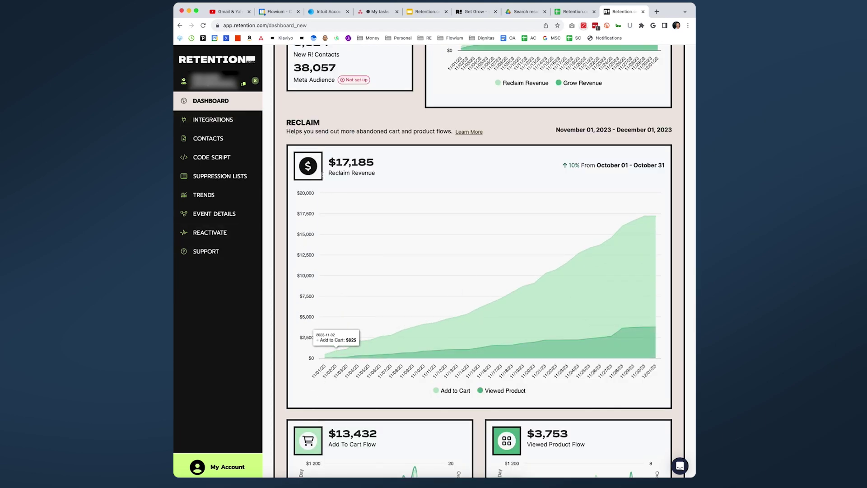
{"action": "scroll", "coordinate": [356, 196], "scroll_direction": "down", "scroll_amount": 8}
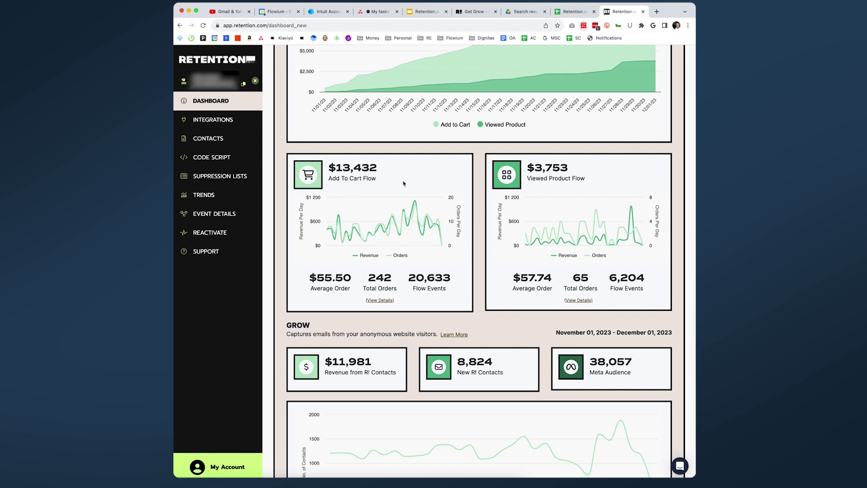
{"action": "scroll", "coordinate": [600, 185], "scroll_direction": "down", "scroll_amount": 1}
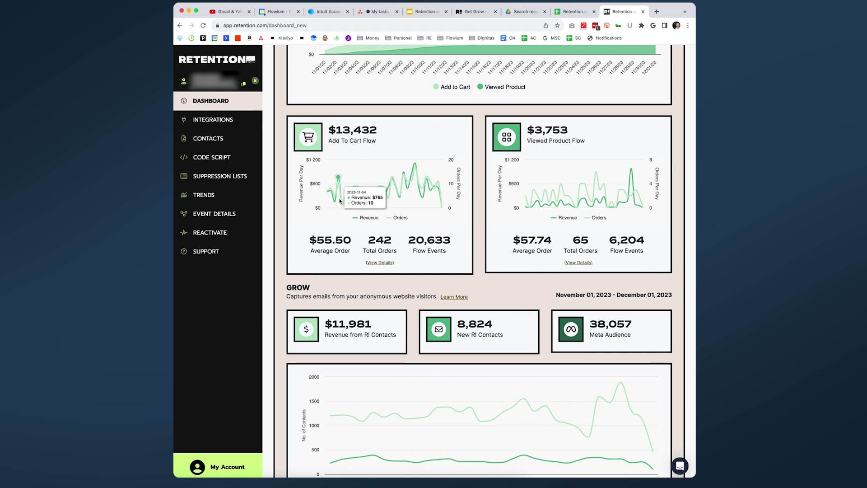
{"action": "scroll", "coordinate": [342, 201], "scroll_direction": "down", "scroll_amount": 2}
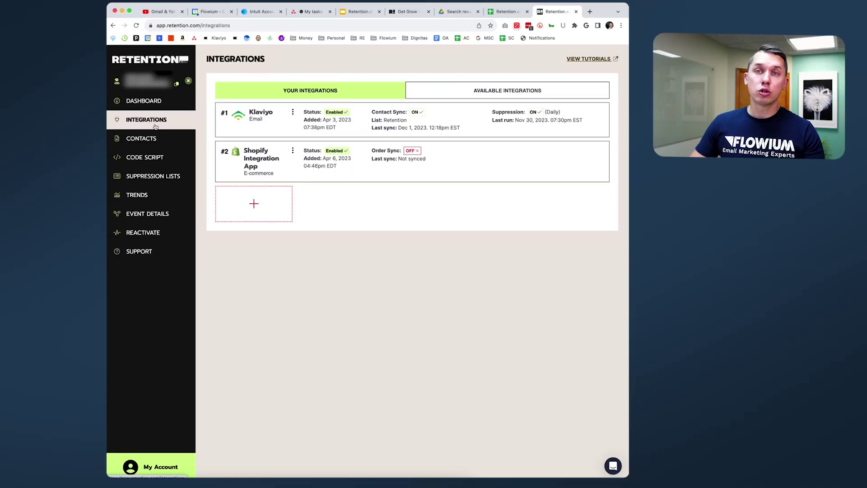
Step: Open Add an Integration and scroll through the list of available integrations
{"action": "left_click", "coordinate": [250, 197]}
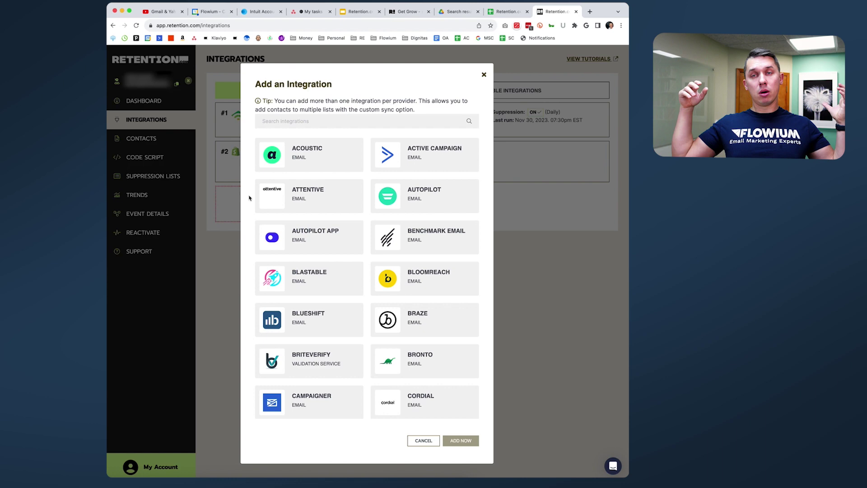
{"action": "scroll", "coordinate": [455, 245], "scroll_direction": "down", "scroll_amount": 2}
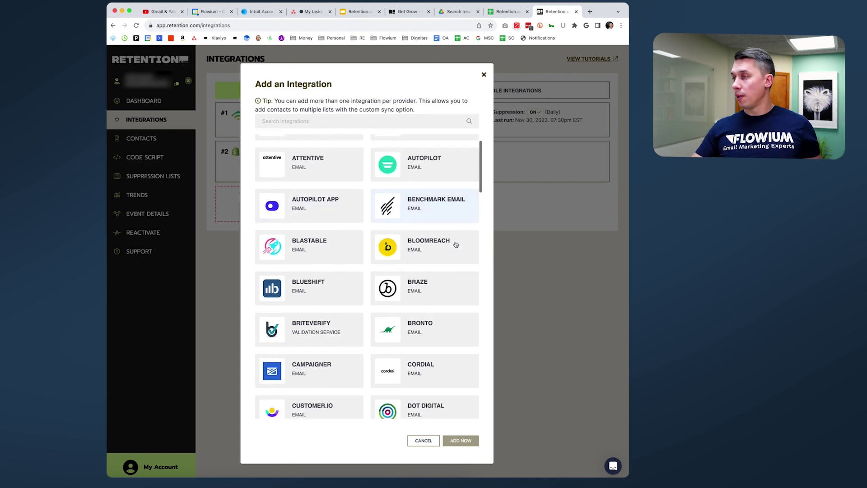
{"action": "scroll", "coordinate": [456, 245], "scroll_direction": "down", "scroll_amount": 15}
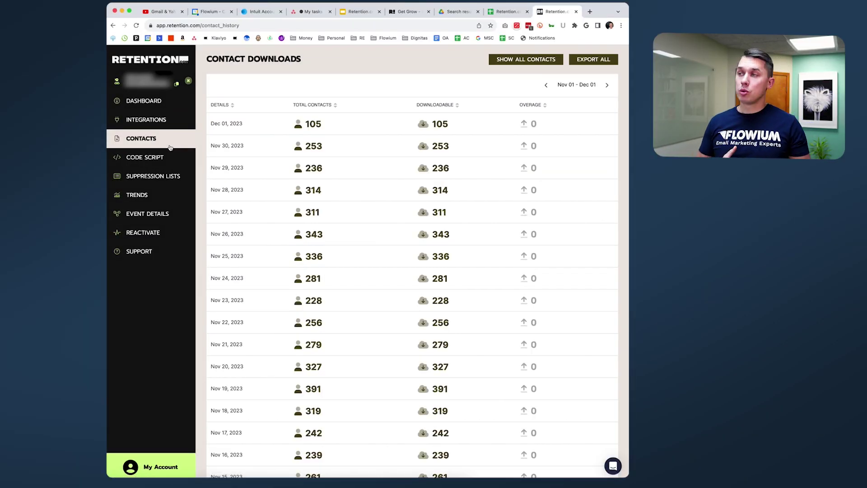
Step: Open the 105 contacts collected on Dec 01 from Contact Downloads
{"action": "left_click", "coordinate": [314, 126]}
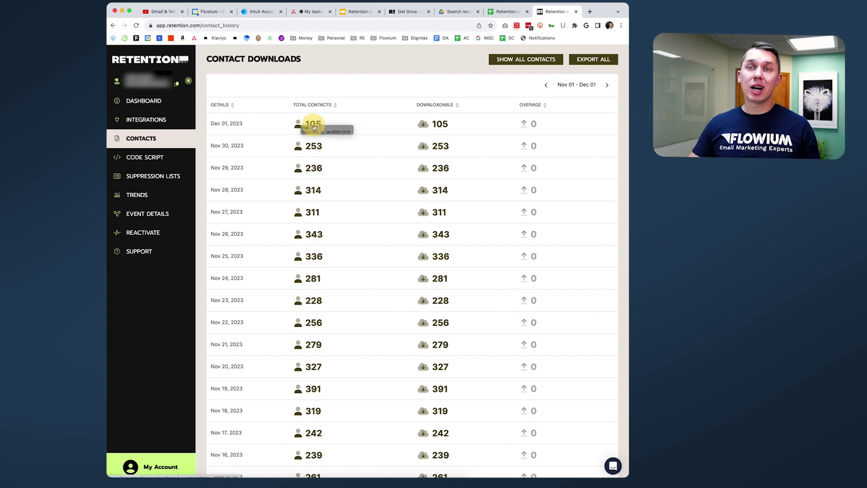
{"action": "left_click", "coordinate": [314, 126]}
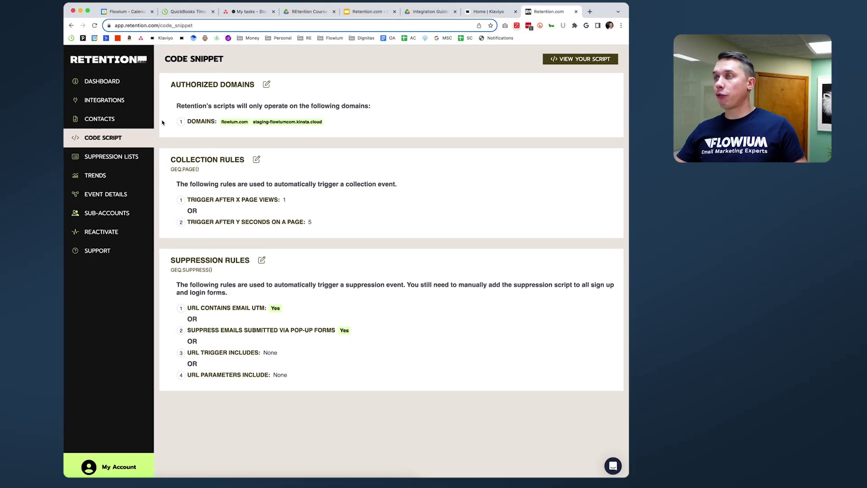
Step: Review the authorized domains, including flowium.com, then open the Collection Rules editor
{"action": "left_click_drag", "start_coordinate": [175, 124], "coordinate": [408, 127]}
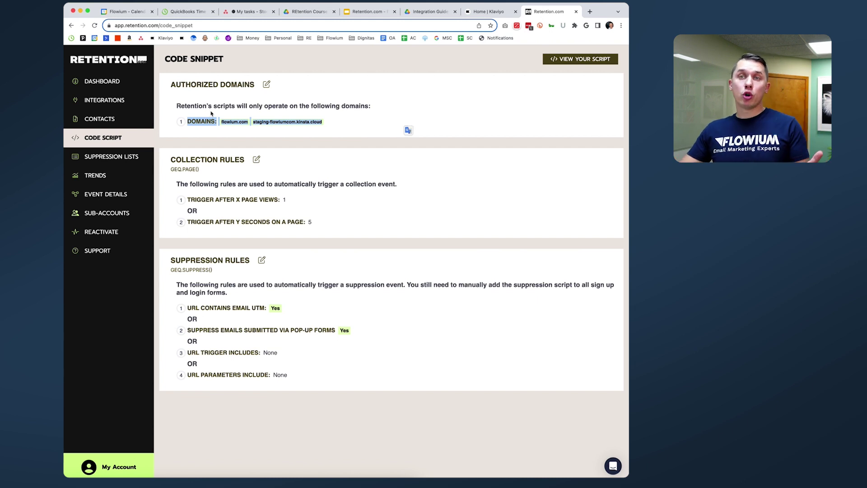
{"action": "left_click", "coordinate": [229, 123]}
{"action": "left_click_drag", "start_coordinate": [249, 122], "coordinate": [322, 122]}
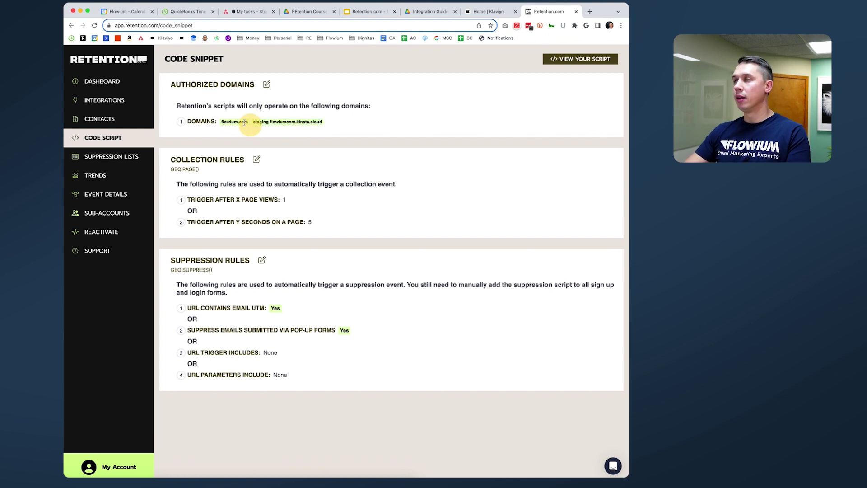
{"action": "left_click_drag", "start_coordinate": [249, 122], "coordinate": [218, 126]}
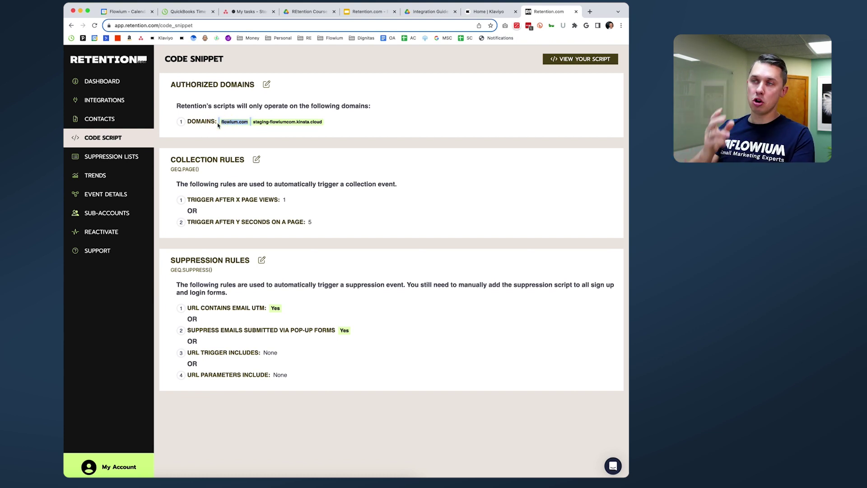
{"action": "left_click_drag", "start_coordinate": [173, 159], "coordinate": [244, 163]}
{"action": "left_click", "coordinate": [256, 159]}
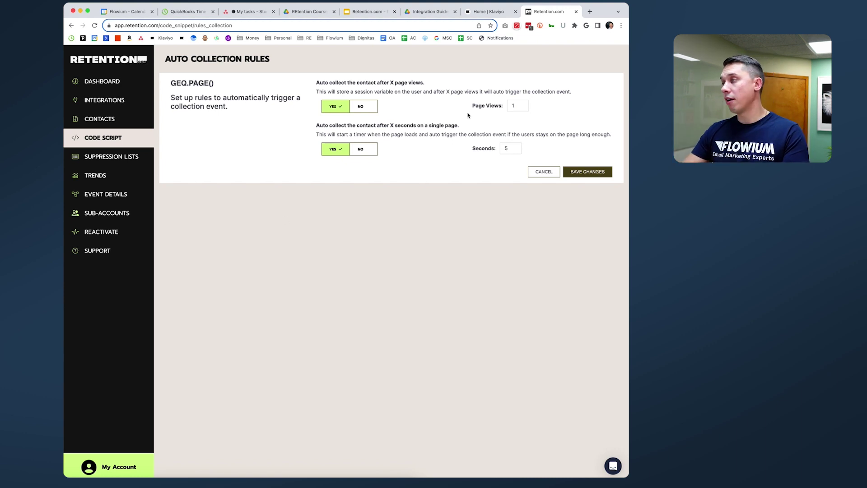
Step: Confirm the 1 page view and 5 seconds thresholds and save the collection rules
{"action": "double_click", "coordinate": [519, 106]}
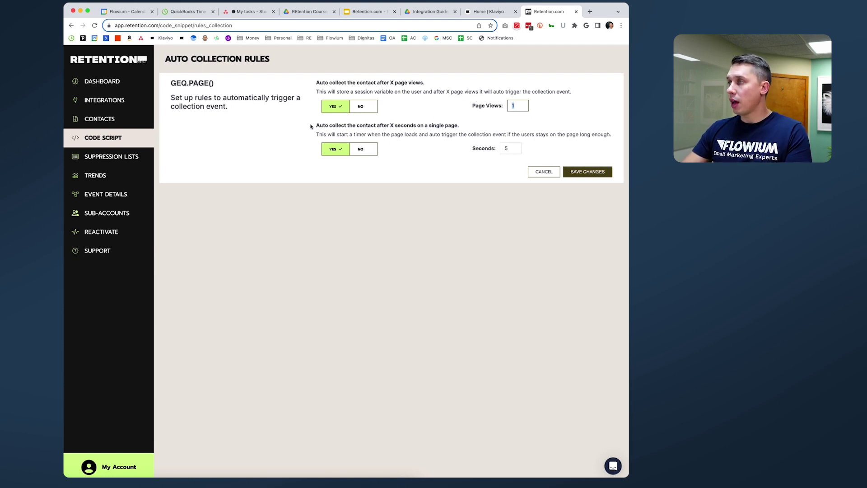
{"action": "left_click_drag", "start_coordinate": [311, 127], "coordinate": [470, 122]}
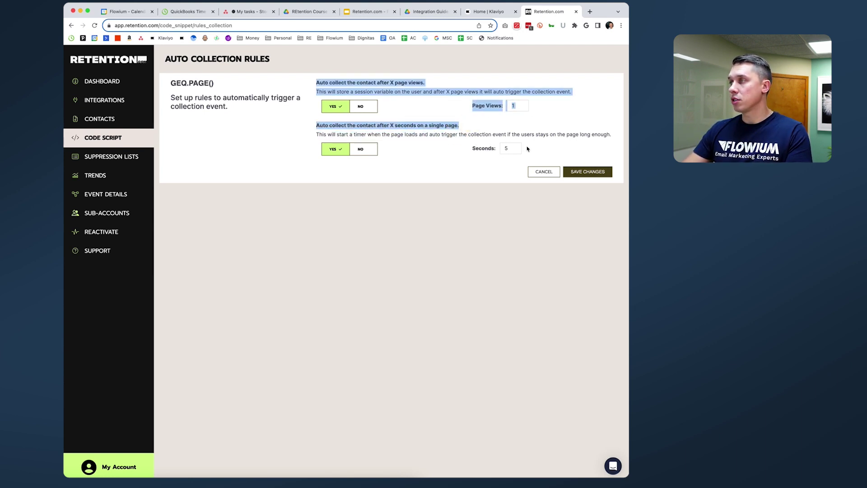
{"action": "double_click", "coordinate": [512, 148]}
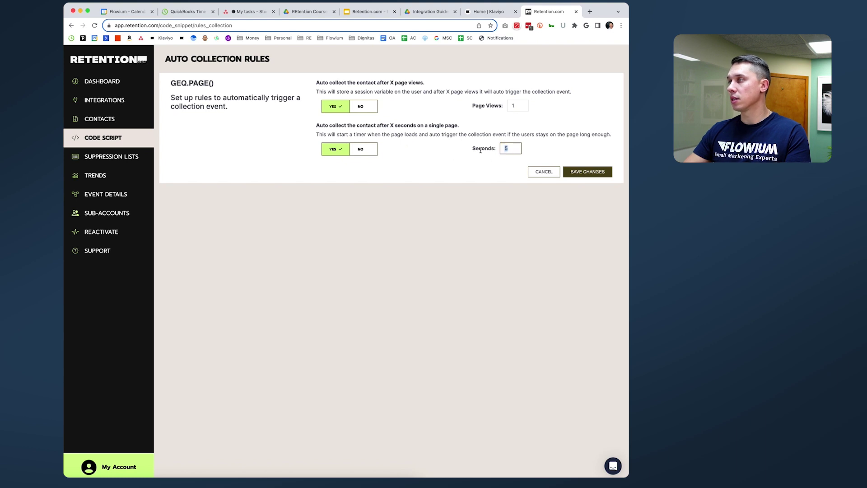
{"action": "left_click", "coordinate": [568, 175]}
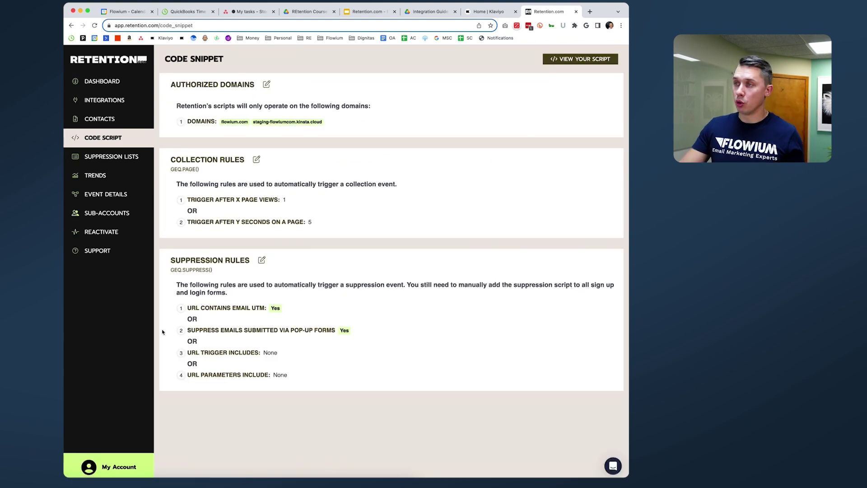
Step: Check the Code Snippet suppression rules between visits to the Suppression Lists page
{"action": "left_click", "coordinate": [111, 160]}
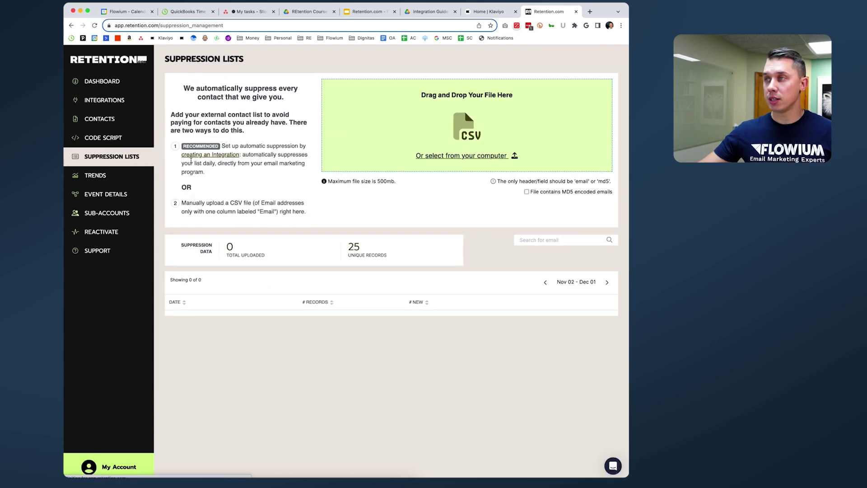
{"action": "left_click", "coordinate": [100, 138]}
{"action": "left_click_drag", "start_coordinate": [186, 261], "coordinate": [270, 260]}
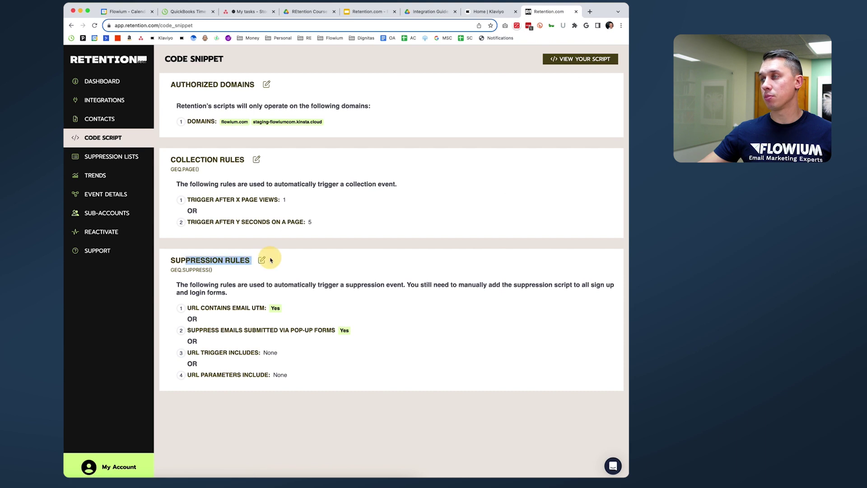
{"action": "left_click", "coordinate": [121, 162]}
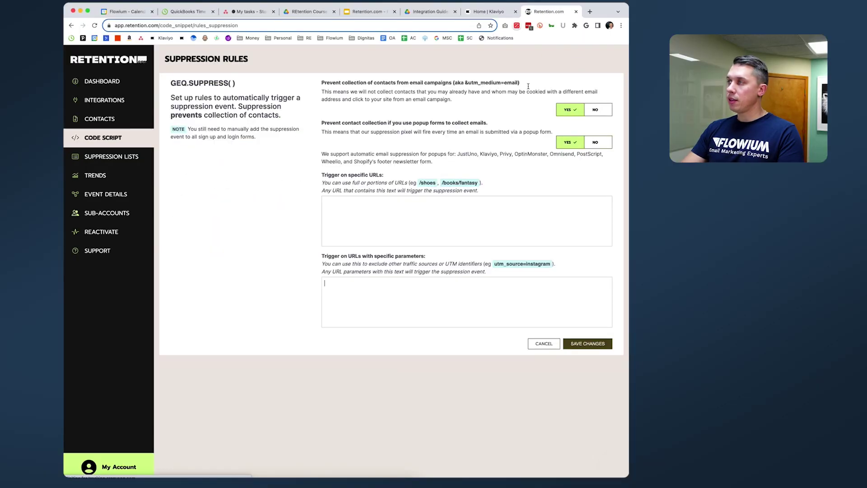
Step: Review the email-campaign, popup-form and specific-URL suppression rule options
{"action": "left_click_drag", "start_coordinate": [322, 81], "coordinate": [505, 110]}
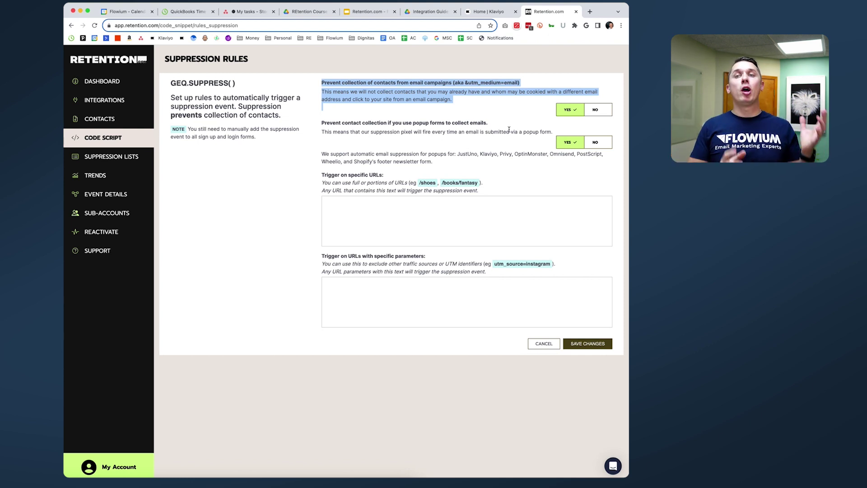
{"action": "left_click_drag", "start_coordinate": [321, 122], "coordinate": [457, 137]}
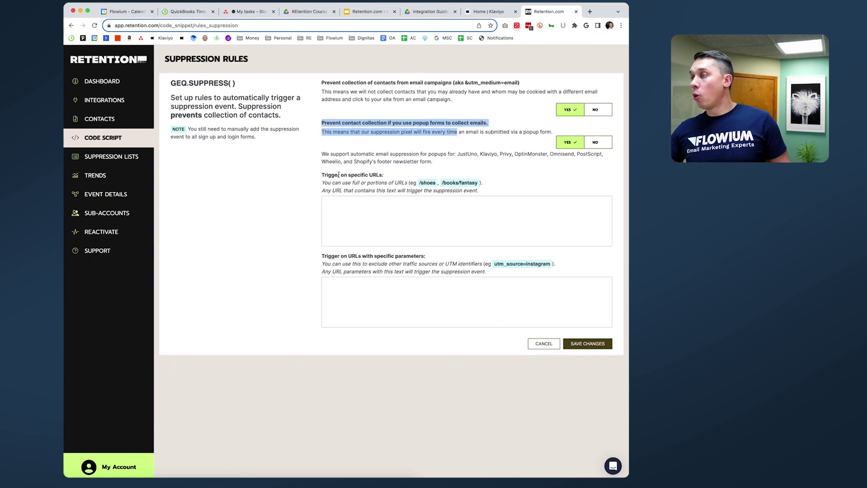
{"action": "left_click_drag", "start_coordinate": [334, 175], "coordinate": [447, 191]}
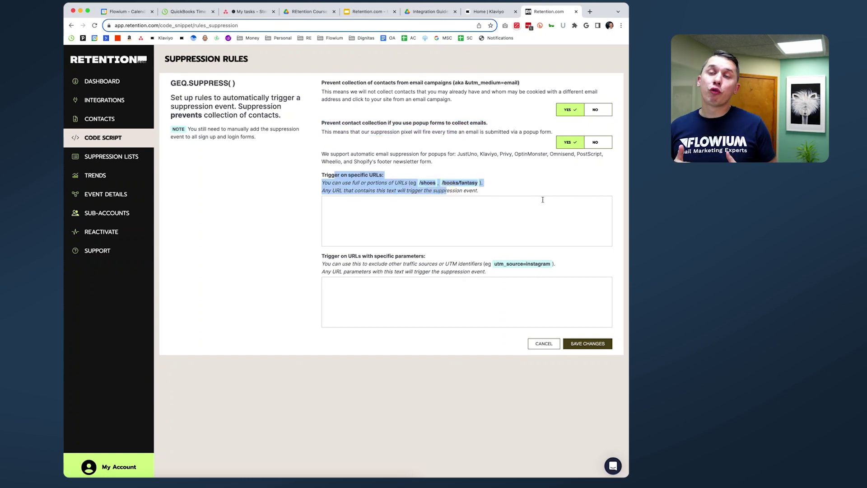